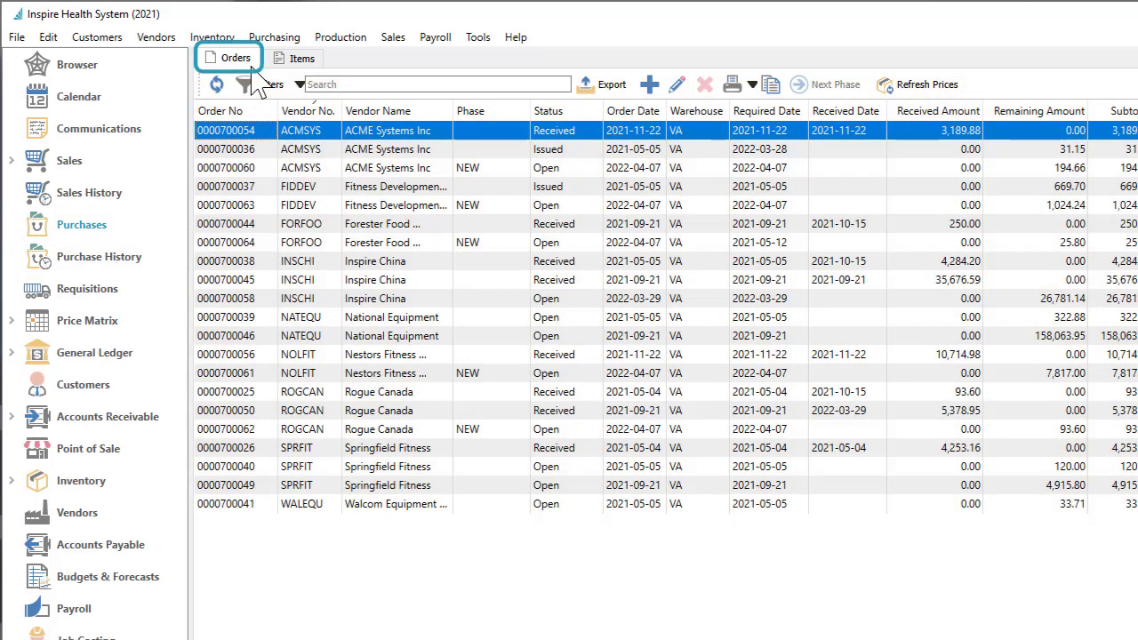
Review the ordered items across all purchase orders sorted by status, and return to the orders list.
click(274, 62)
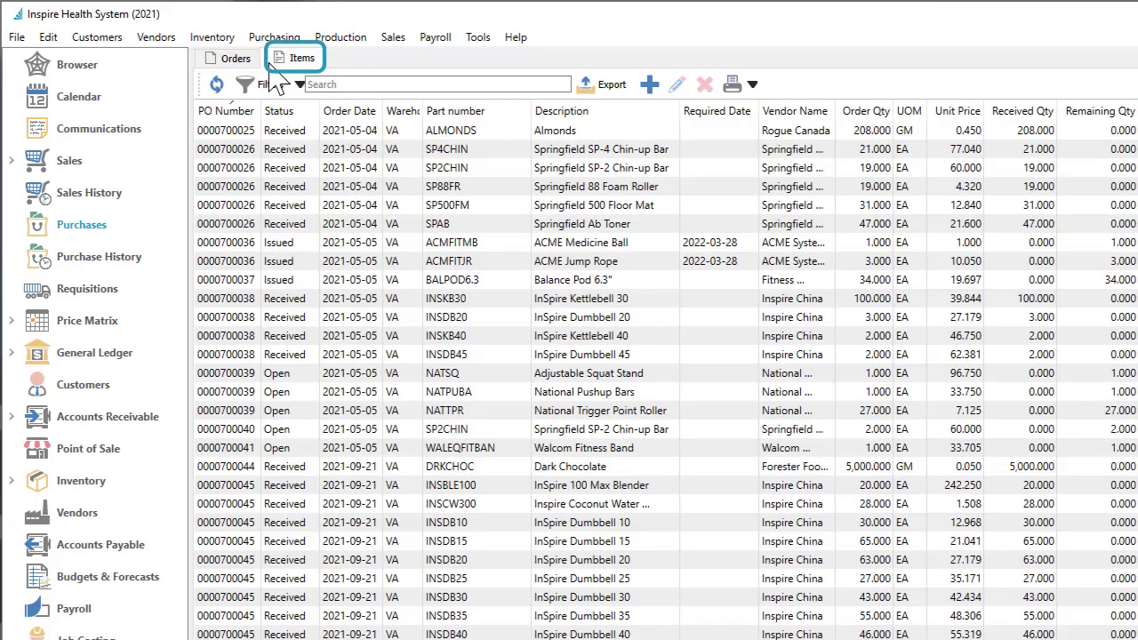
click(283, 111)
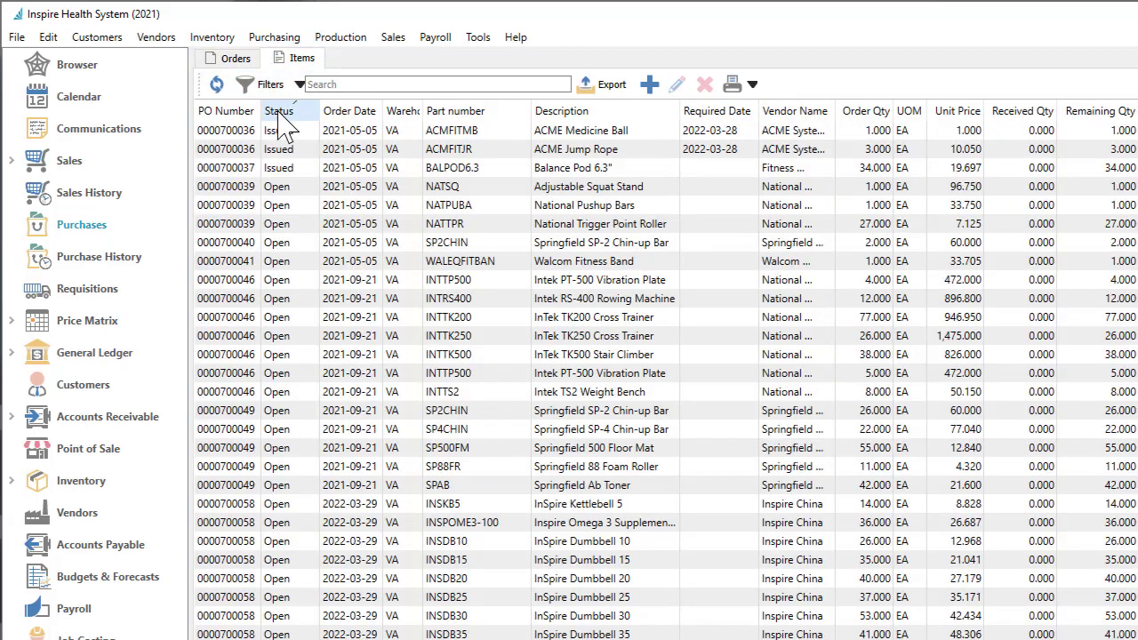
click(251, 61)
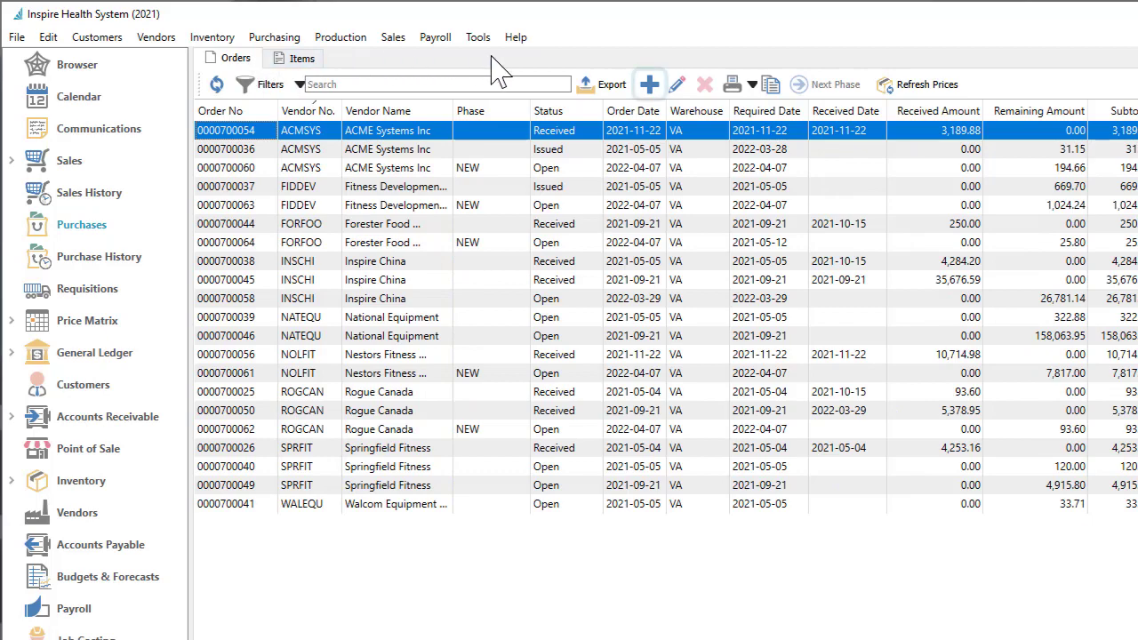
Create a new purchase order for vendor ACMSYS (ACME Systems Inc).
click(649, 89)
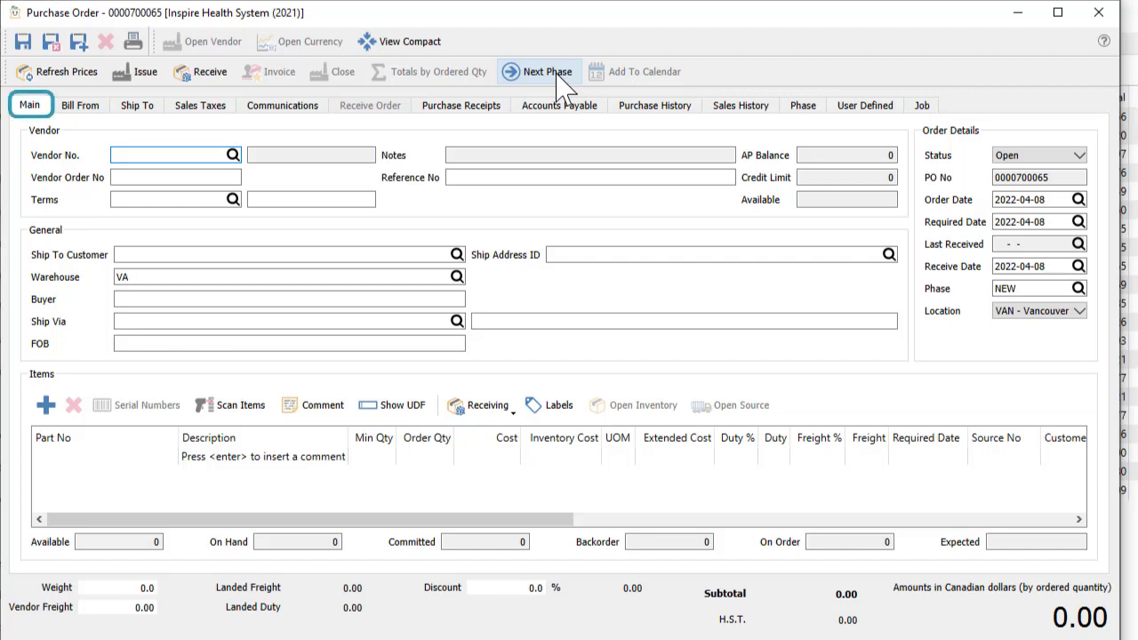
click(192, 155)
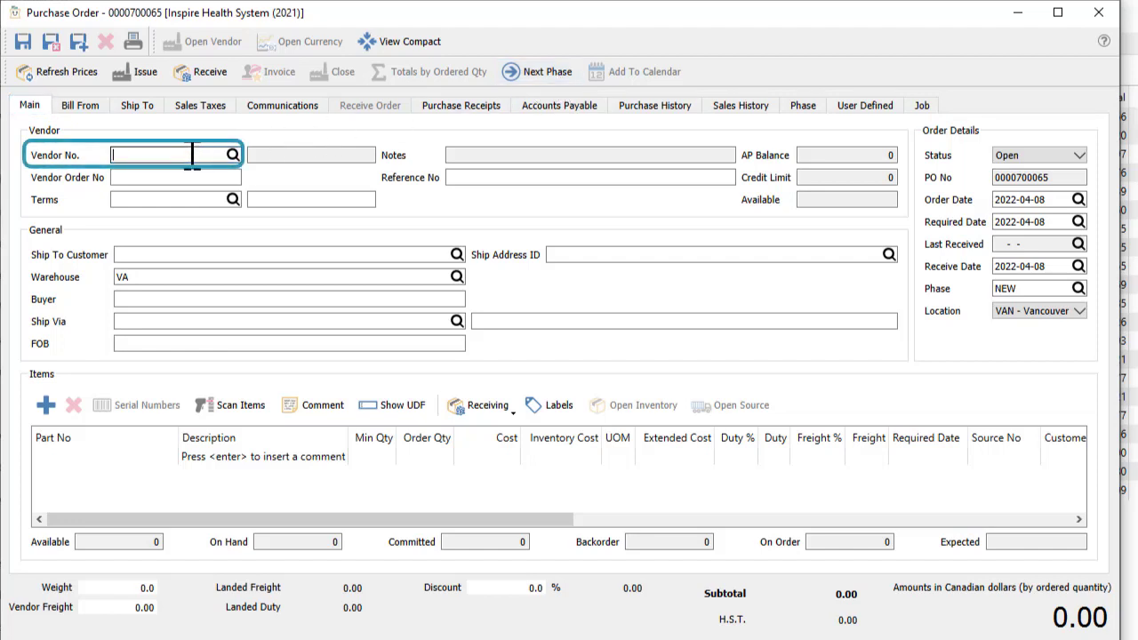
text(ACMSYS)
key(Tab)
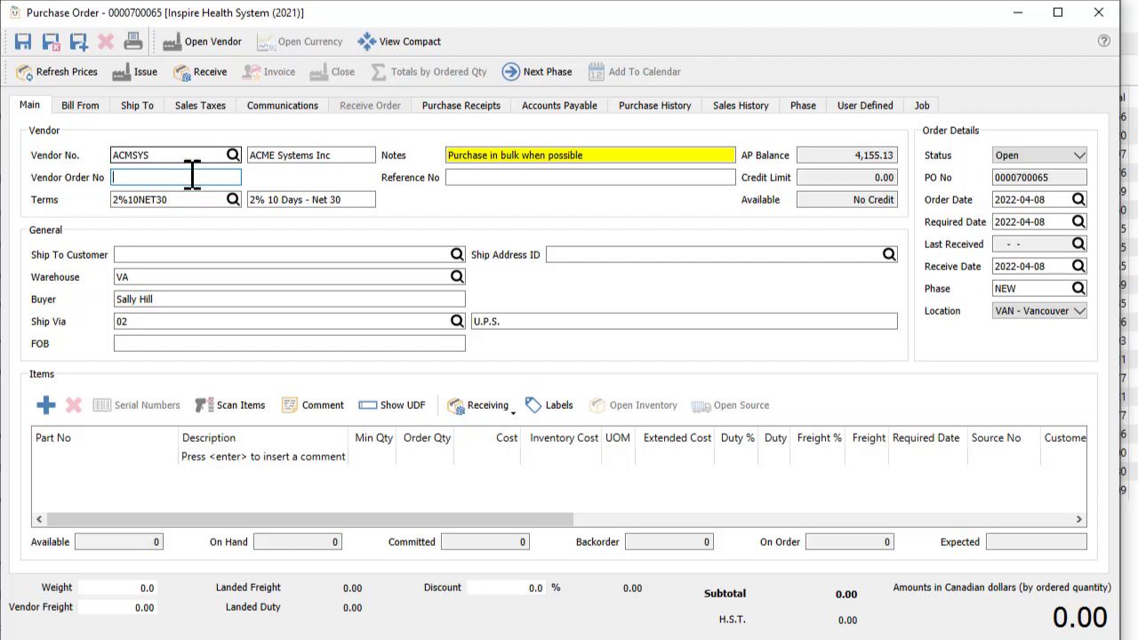
Set the order's ship-to customer to TORFIT and its ship address ID to VAN.
click(190, 254)
text(TORFIT)
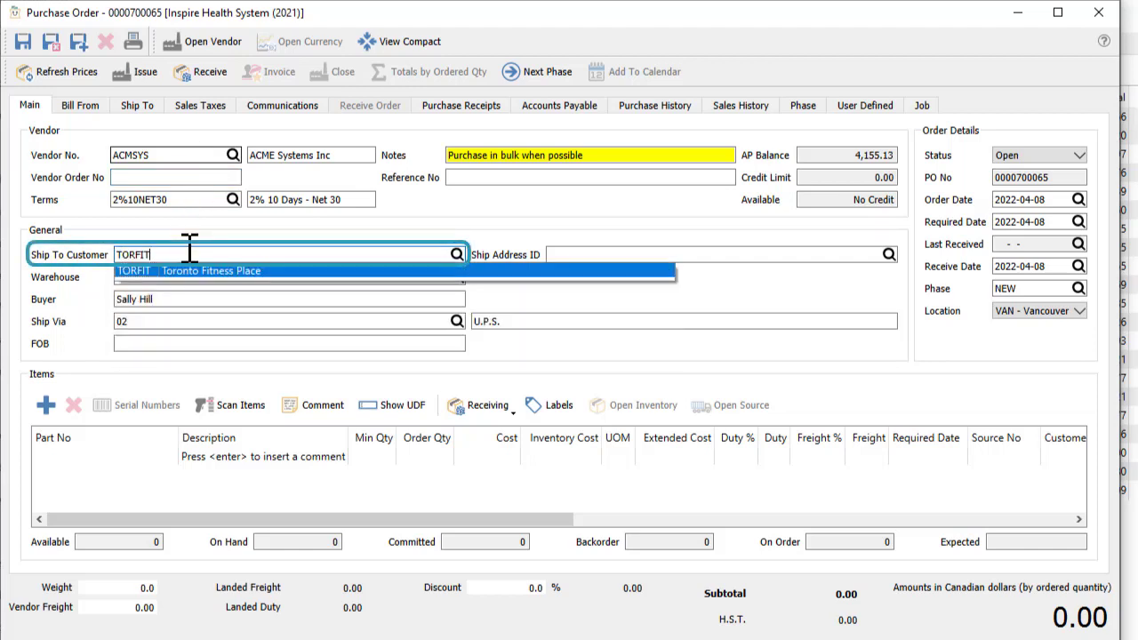
key(Tab)
text(VAN)
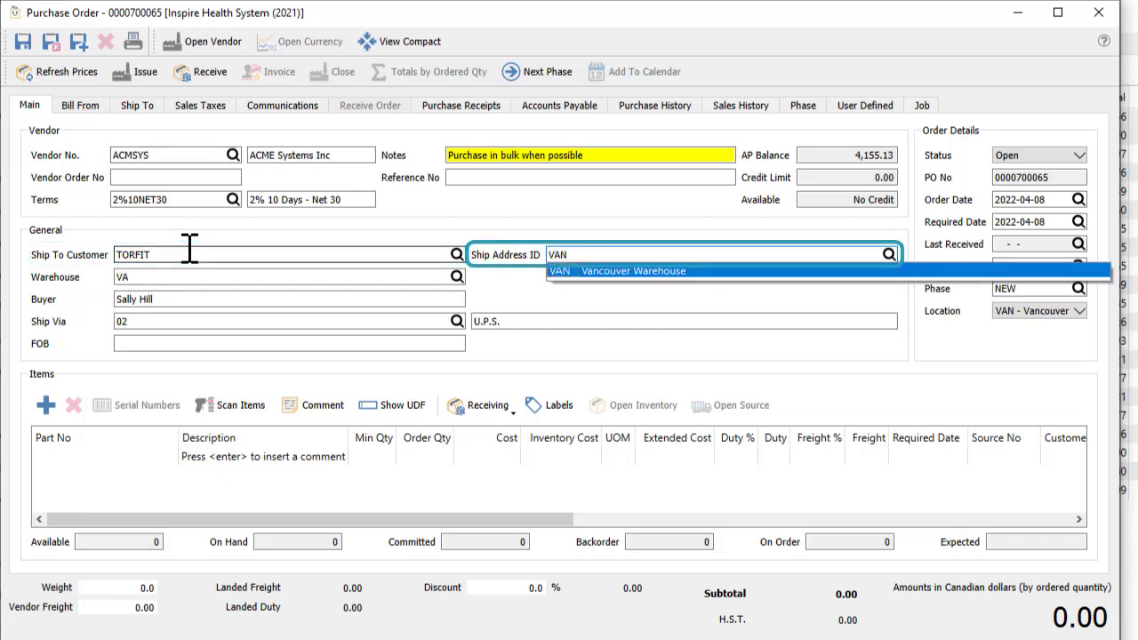
key(Tab)
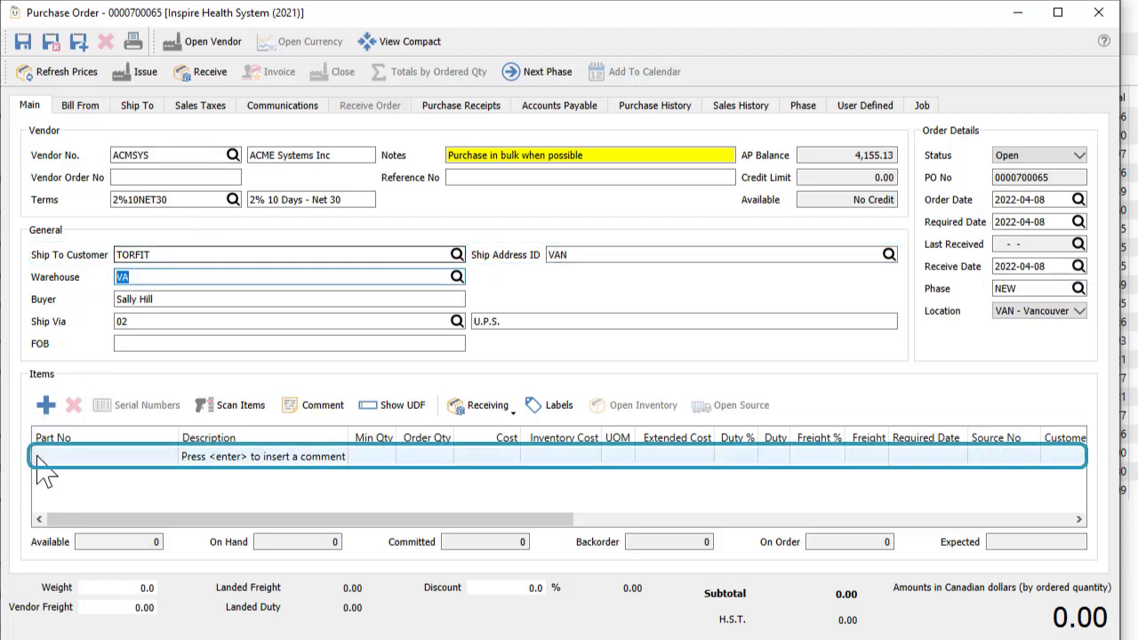
Add part ACMFITJR (ACME Jump Rope) from warehouse VA as the first item of the order.
click(37, 459)
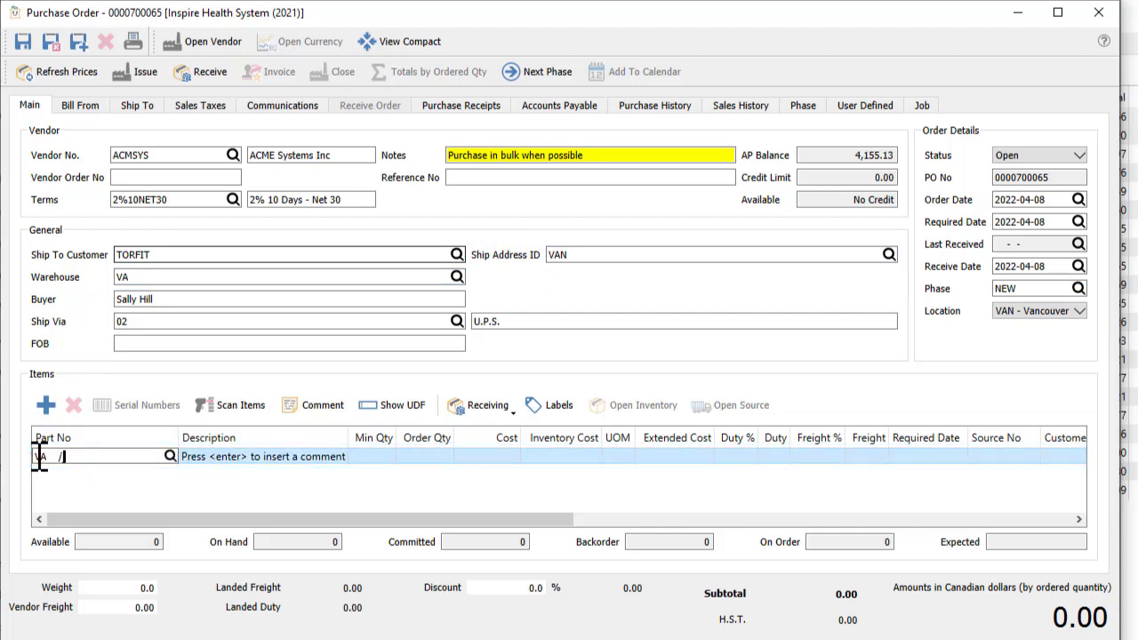
text(/ACMFITJR)
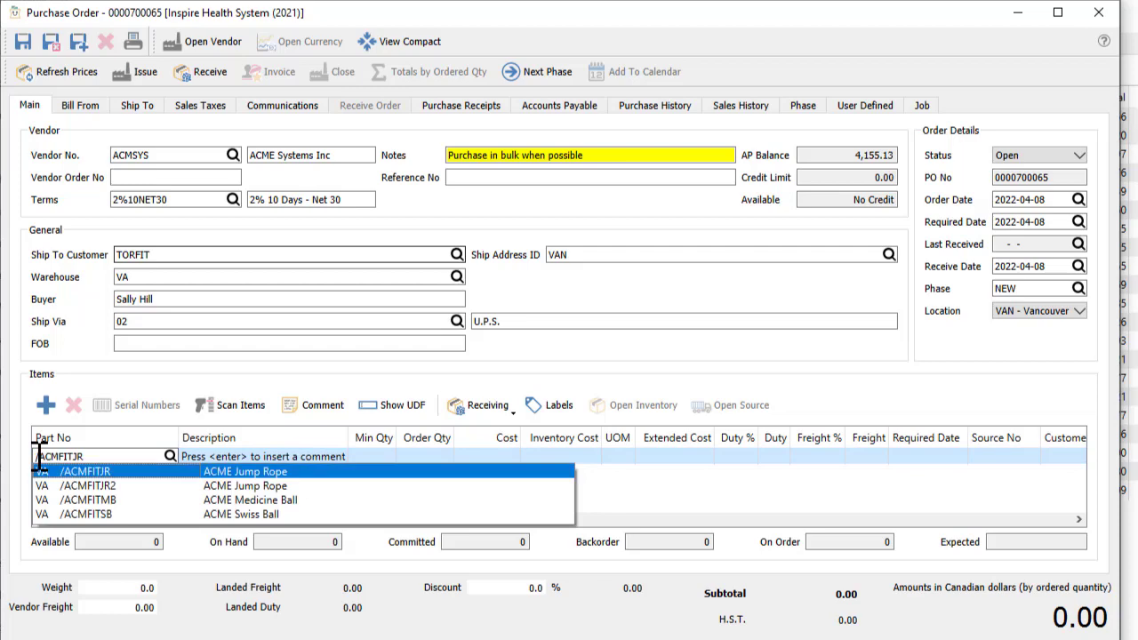
key(Return)
key(Return)
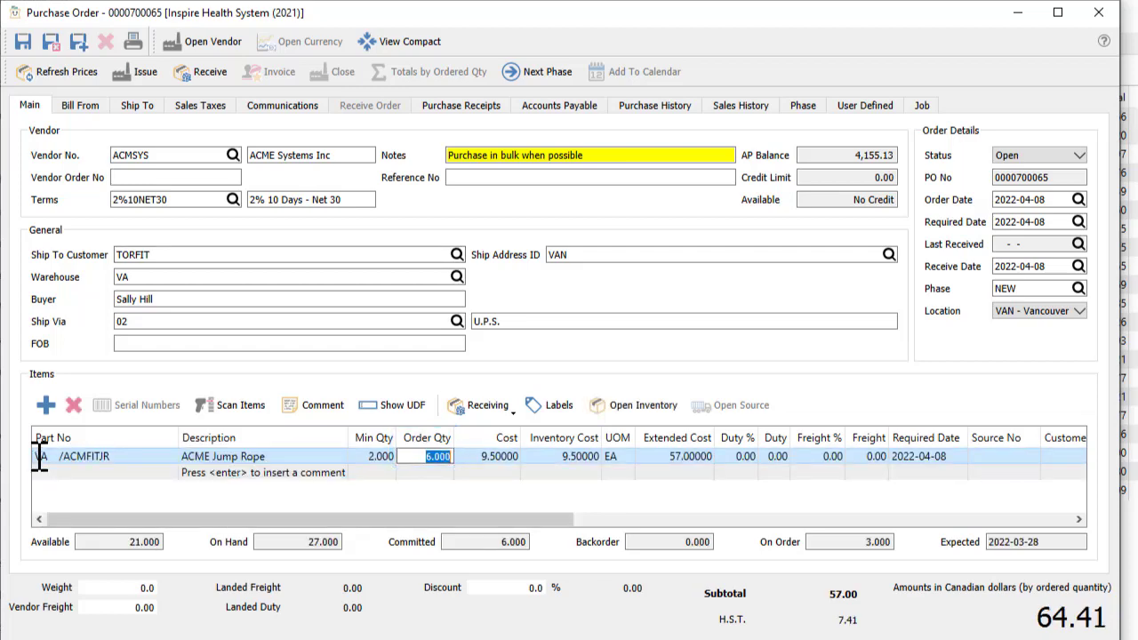
Check the jump rope's vendor prices in its inventory record and complete the item line with its default quantity and unit.
key(ctrl+o)
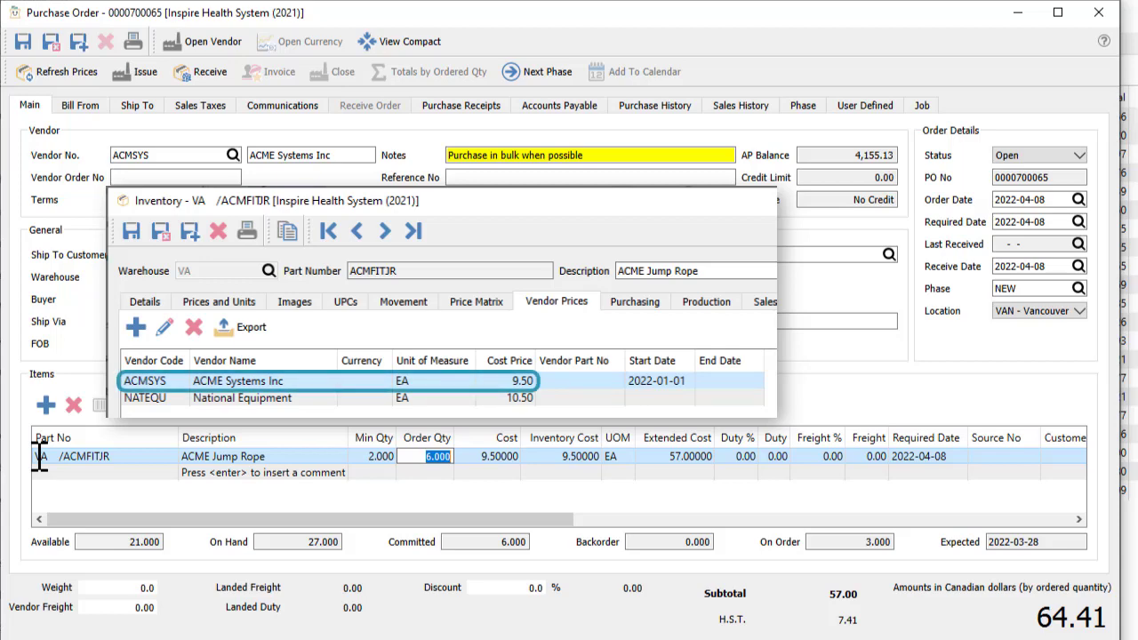
key(Escape)
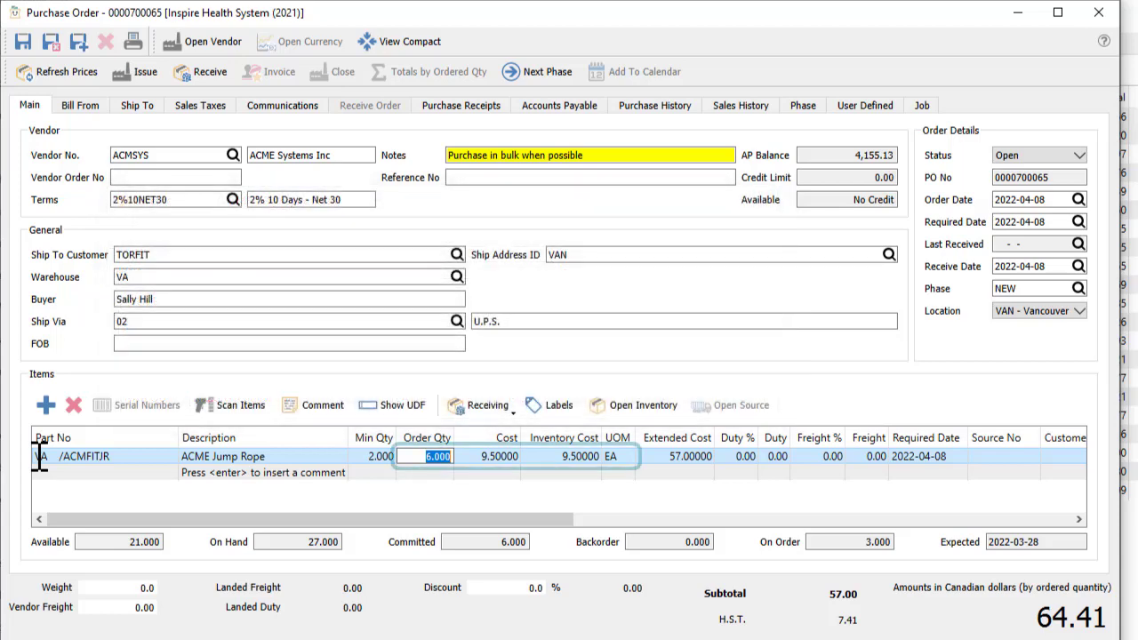
key(Tab)
key(Tab)
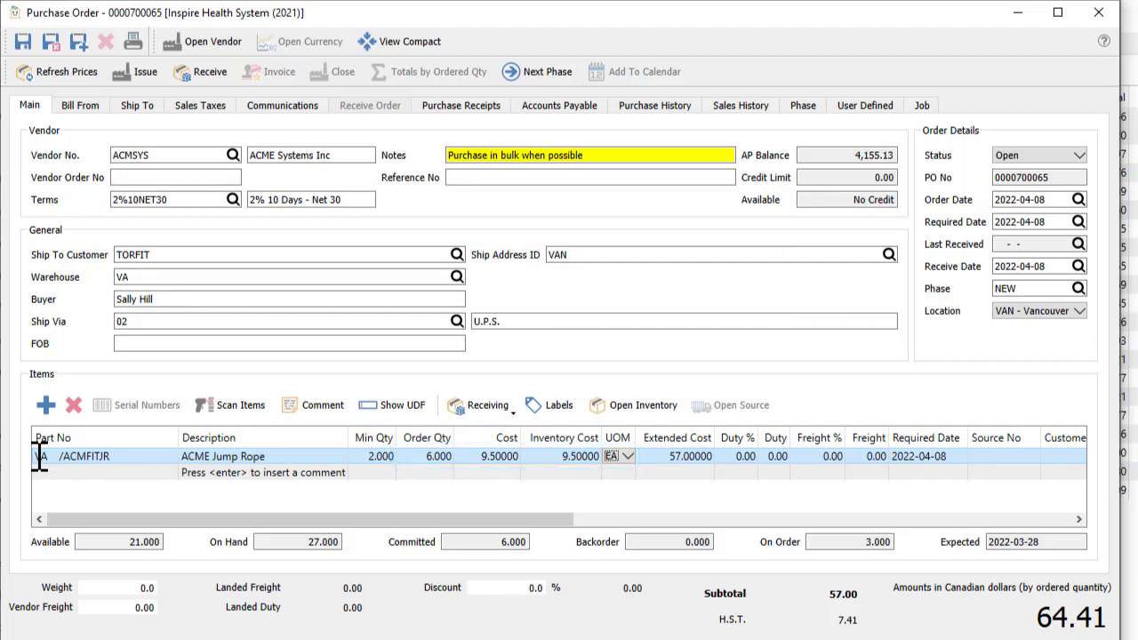
key(Return)
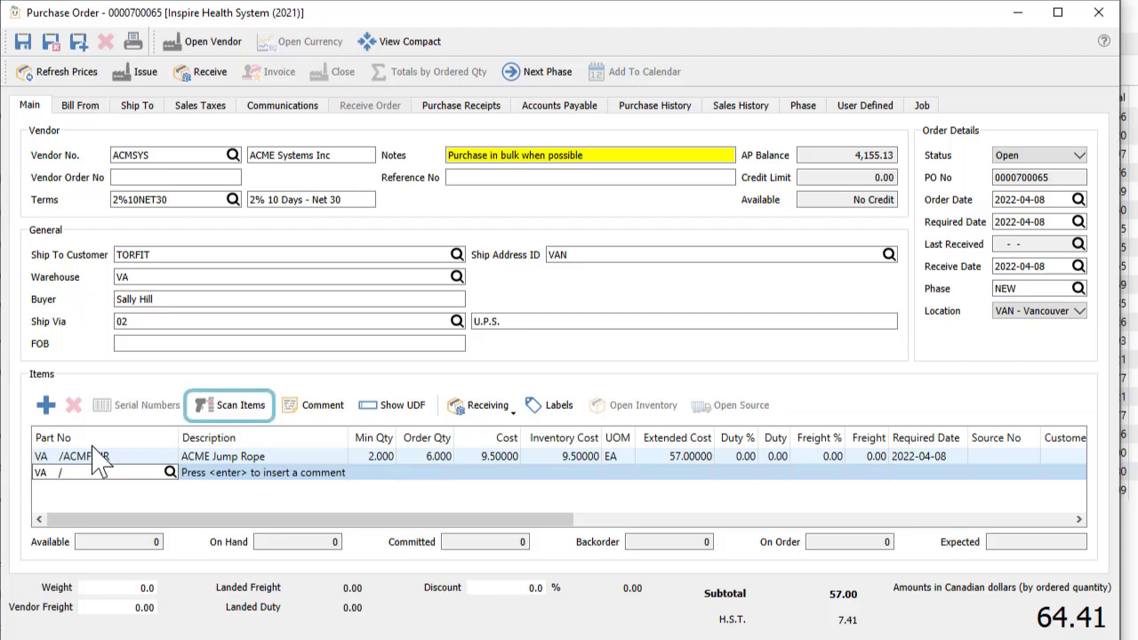
Look at the item scanning prompt, close it, and review the purchase history by order and by item.
click(239, 410)
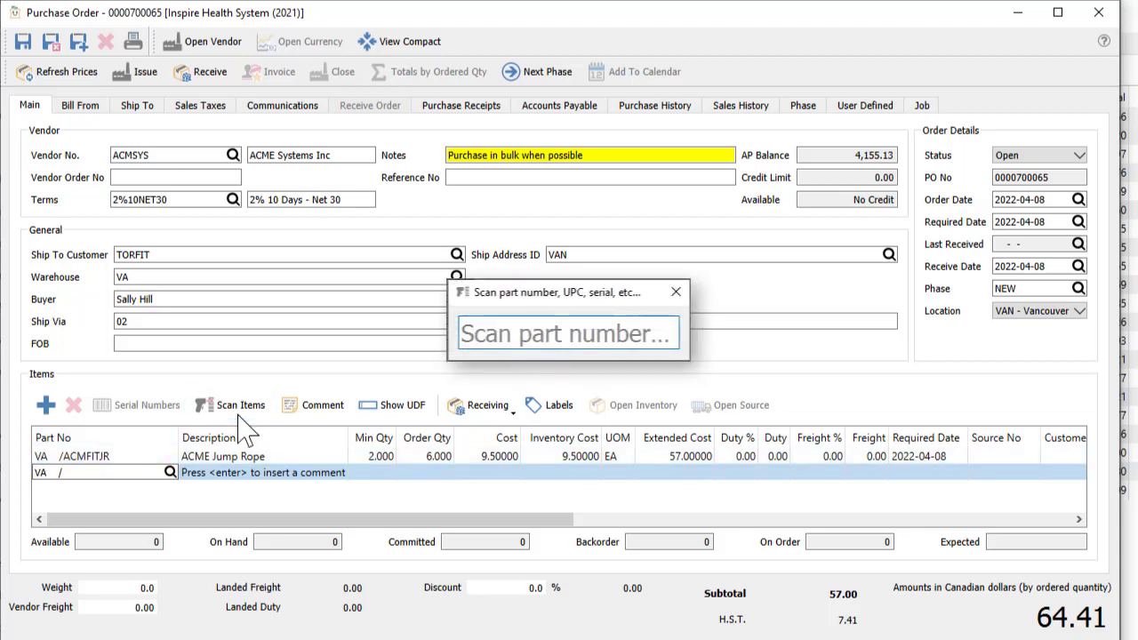
key(Escape)
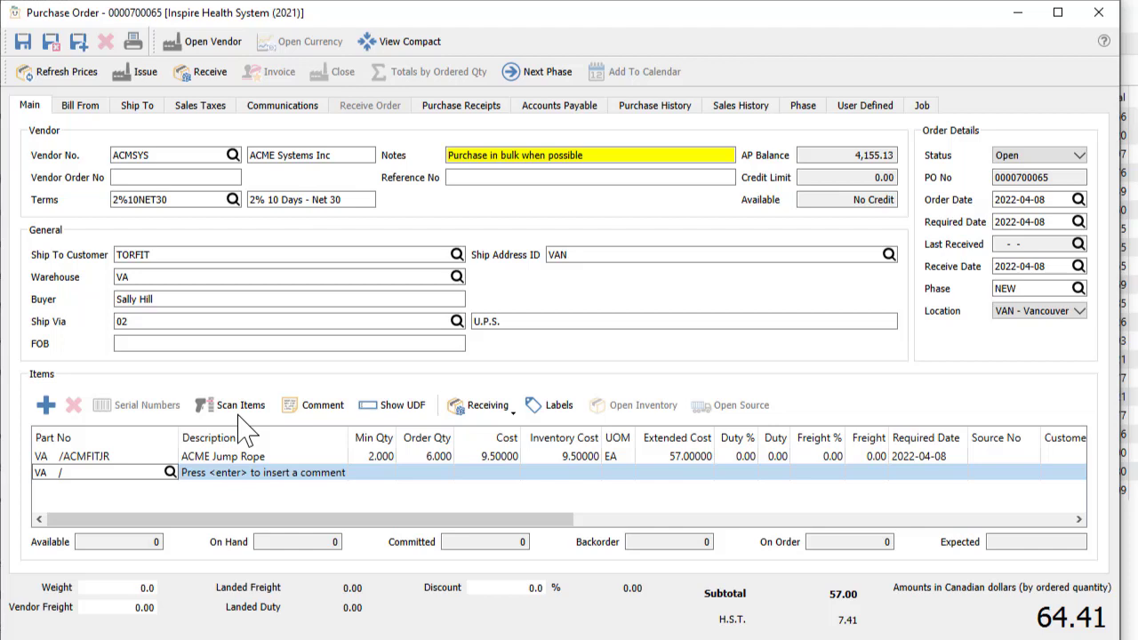
click(674, 116)
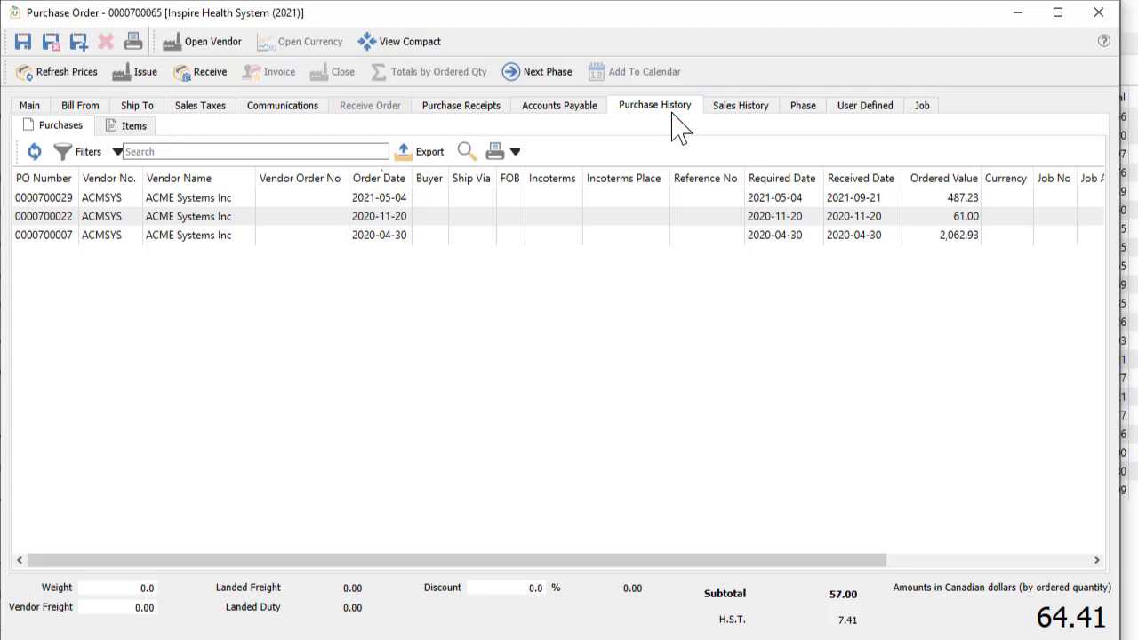
click(135, 131)
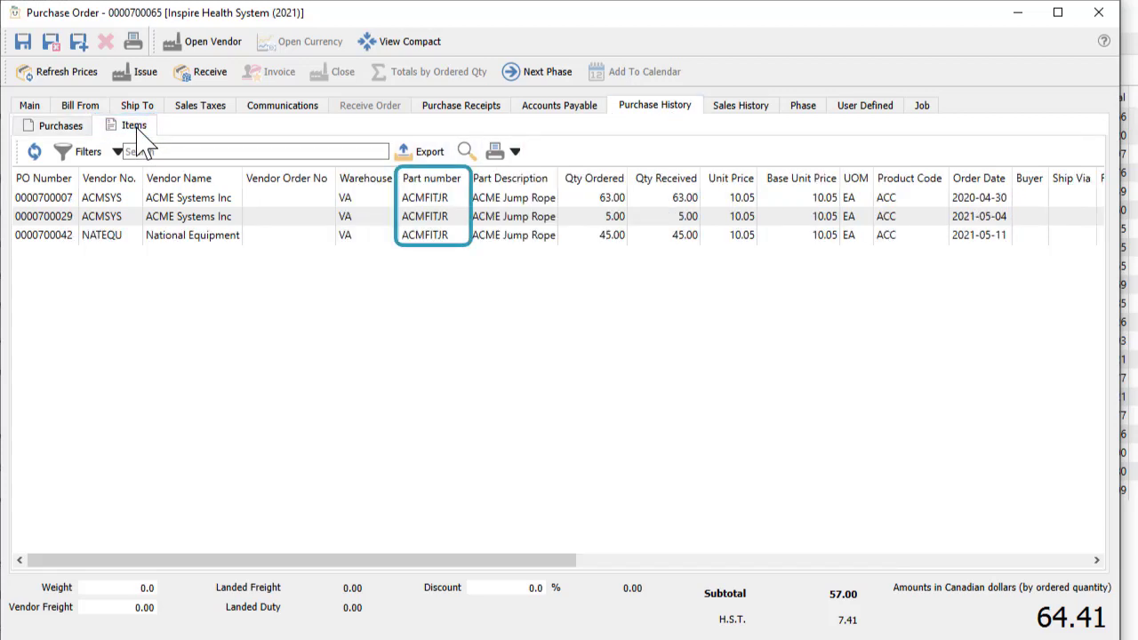
click(132, 199)
double_click(132, 201)
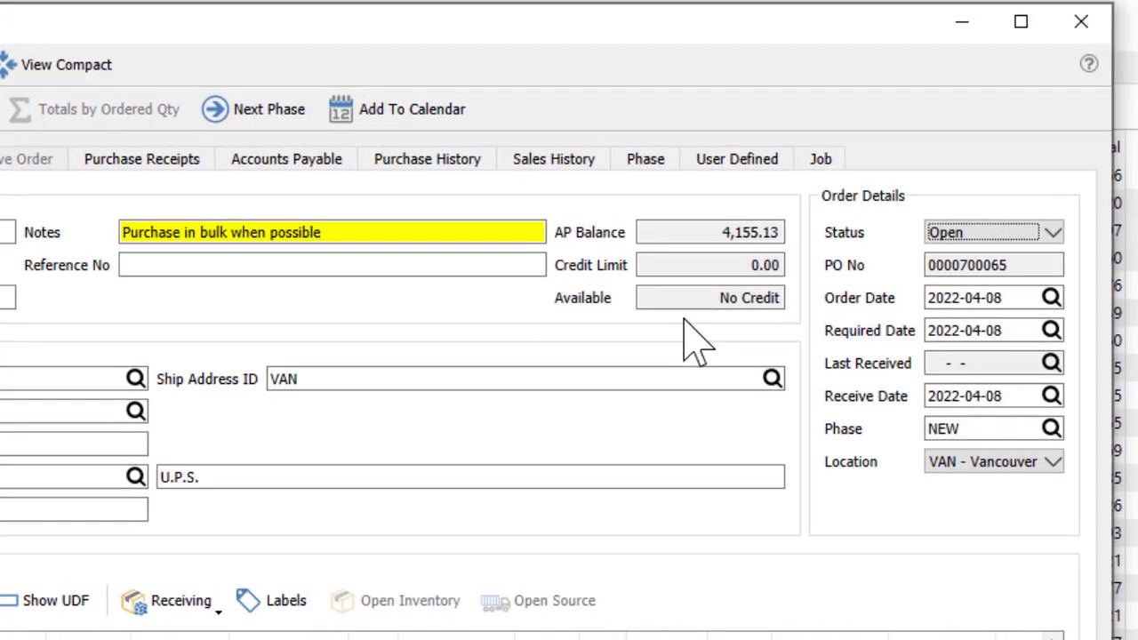
Choose INPROGRESS from the list of phases as the purchase order's phase.
click(1048, 436)
click(1051, 436)
click(802, 471)
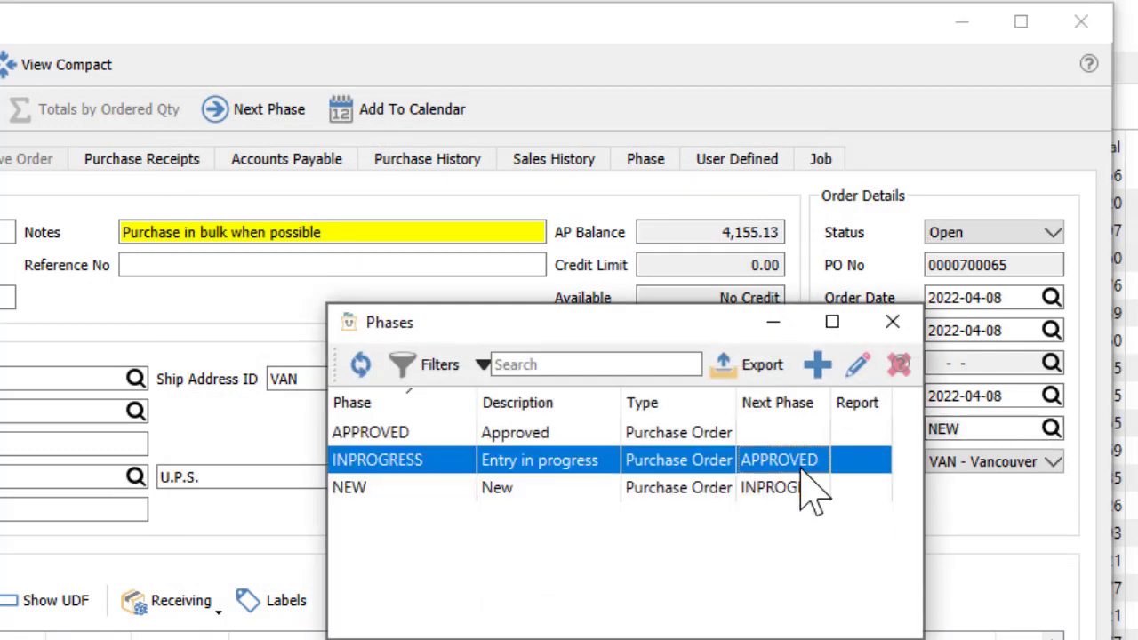
double_click(801, 471)
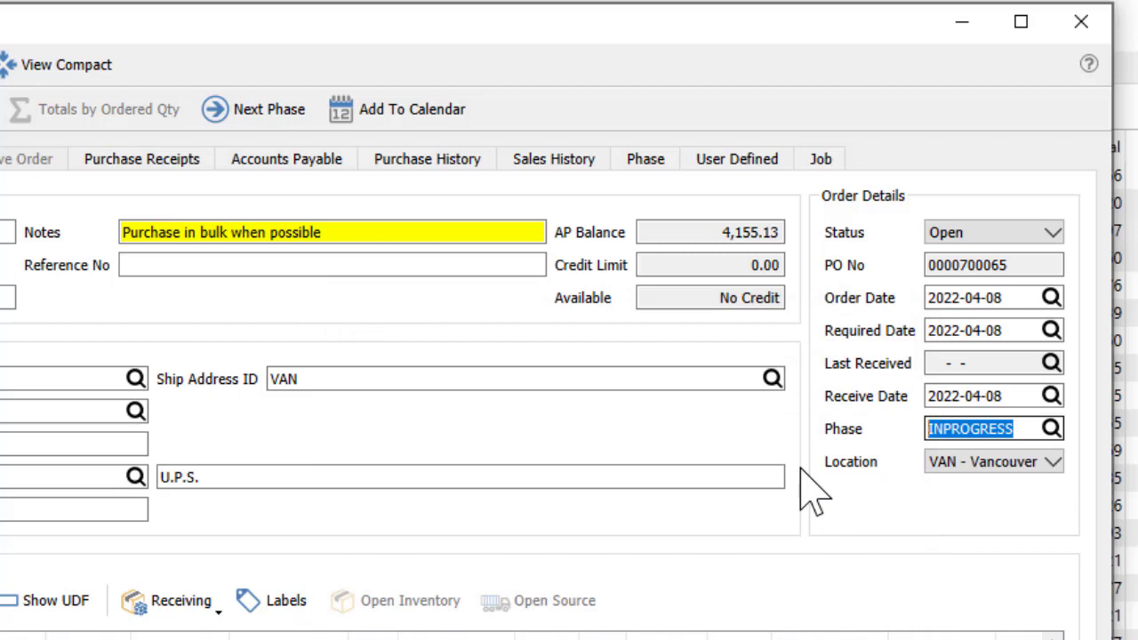
Advance the purchase order to the APPROVED phase and review its phase log.
click(271, 112)
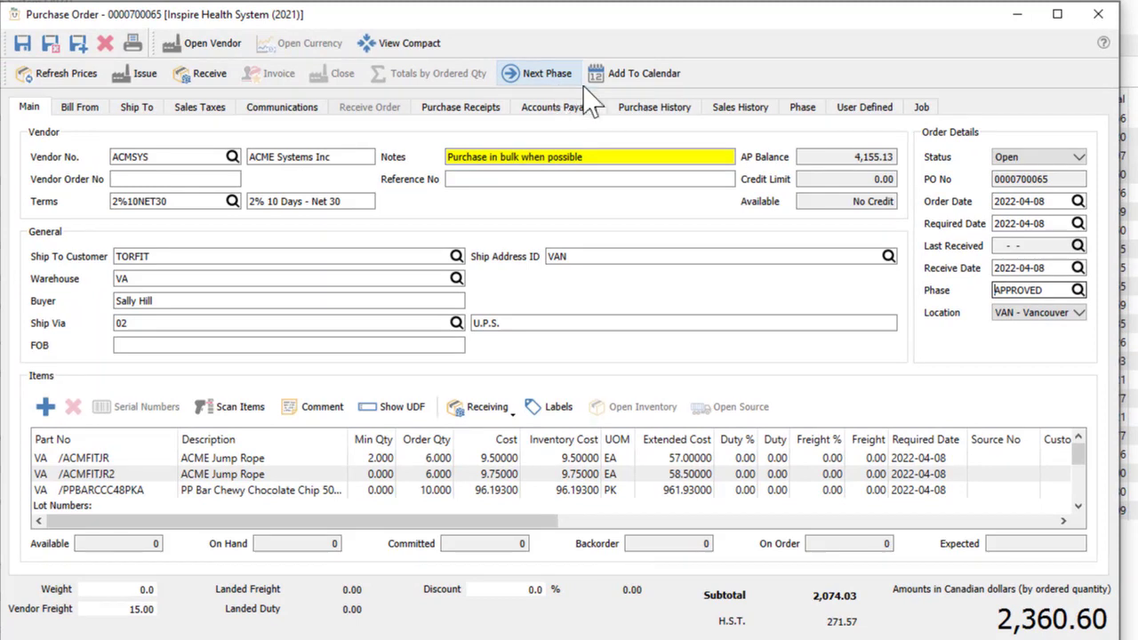
click(788, 116)
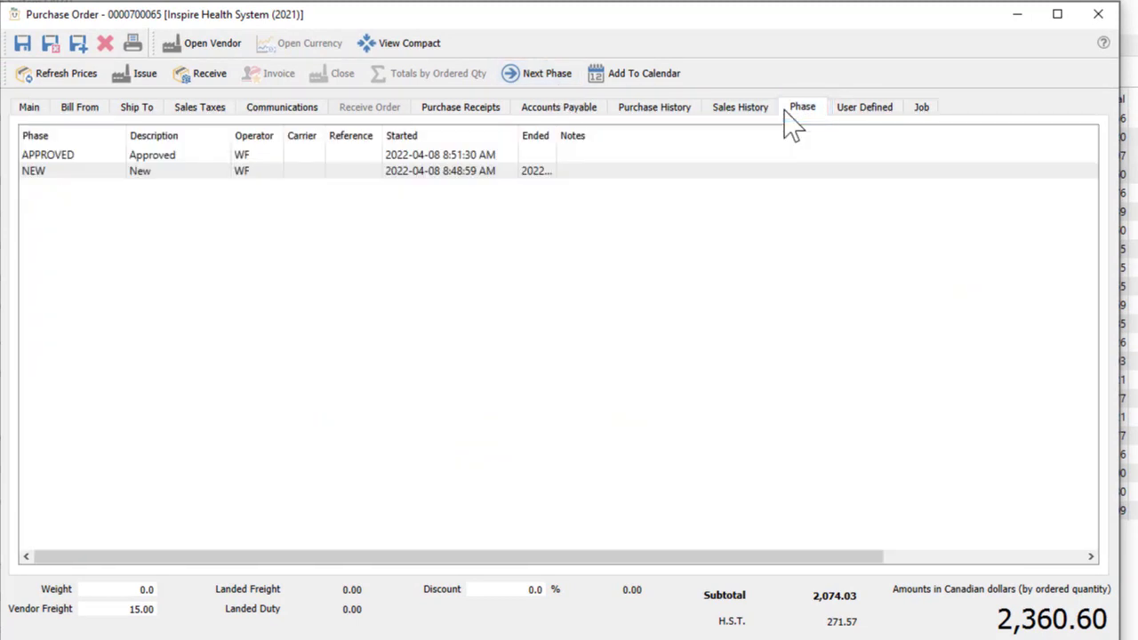
click(30, 111)
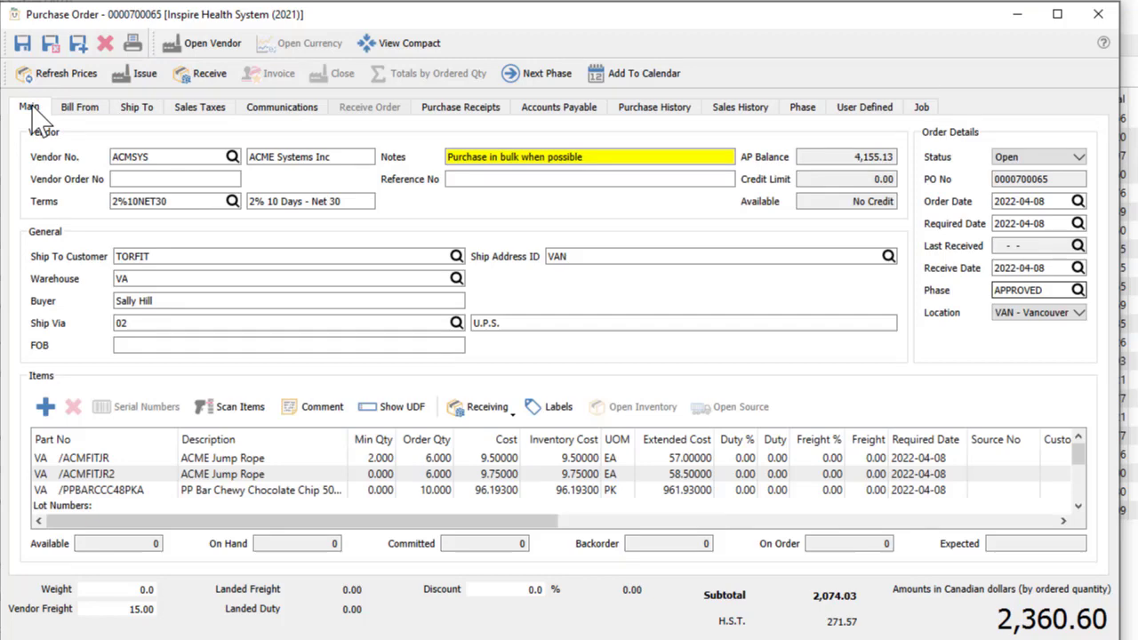
Issue the purchase order without printing its report and set the receive quantity of the ACMFITJR line to 6.
click(142, 80)
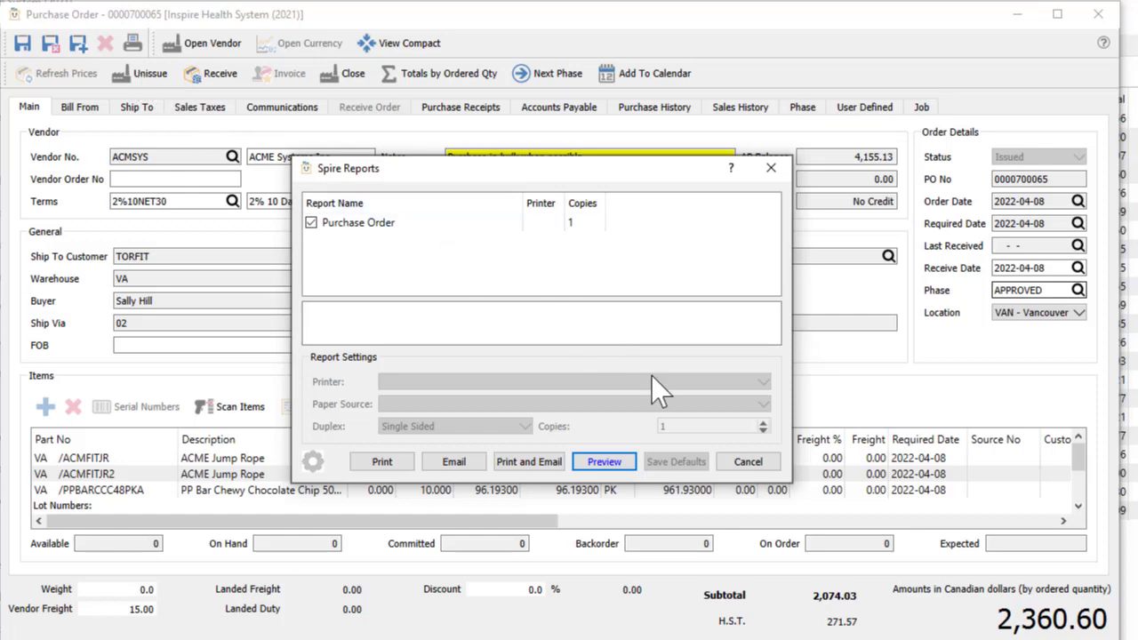
click(734, 463)
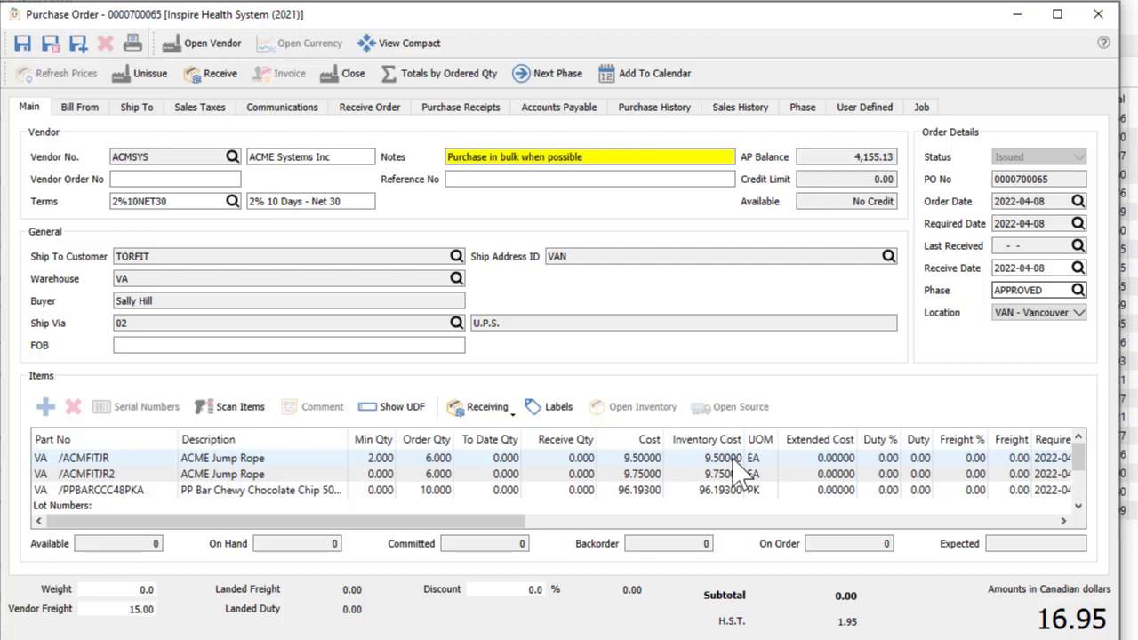
click(586, 458)
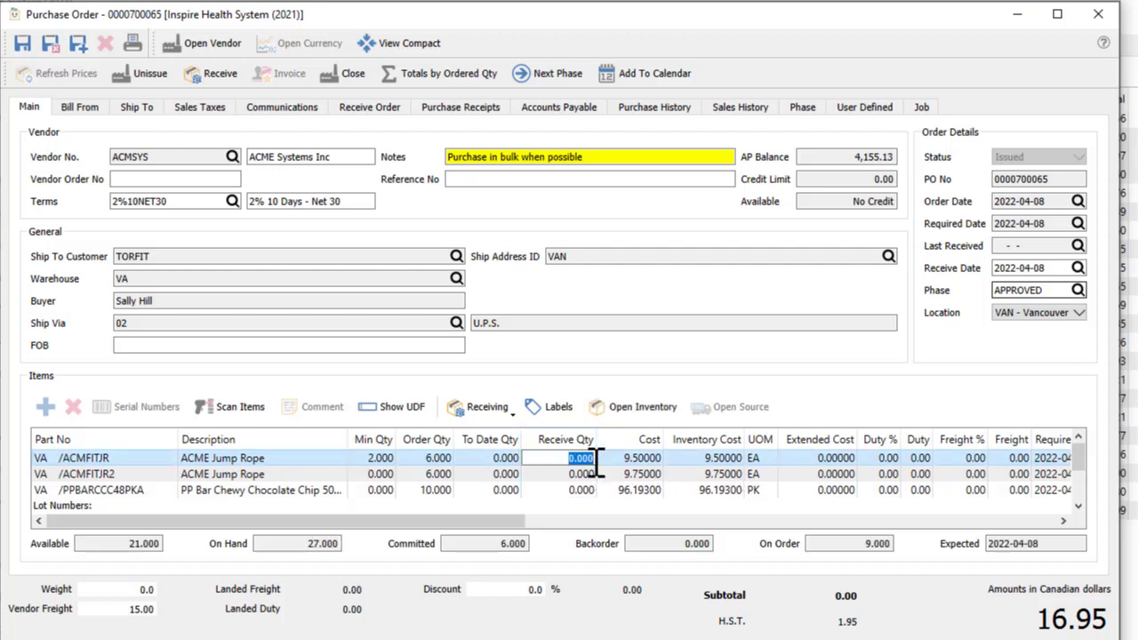
text(6)
key(Return)
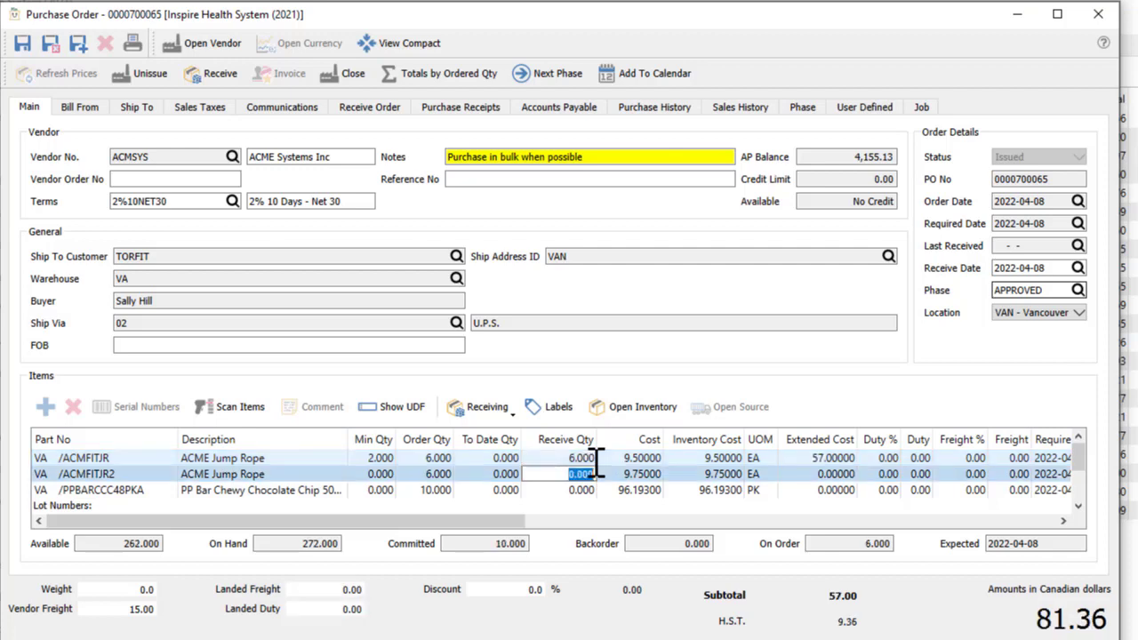
Look at the options for receiving all or none of the items and open the Receive Order details.
click(508, 411)
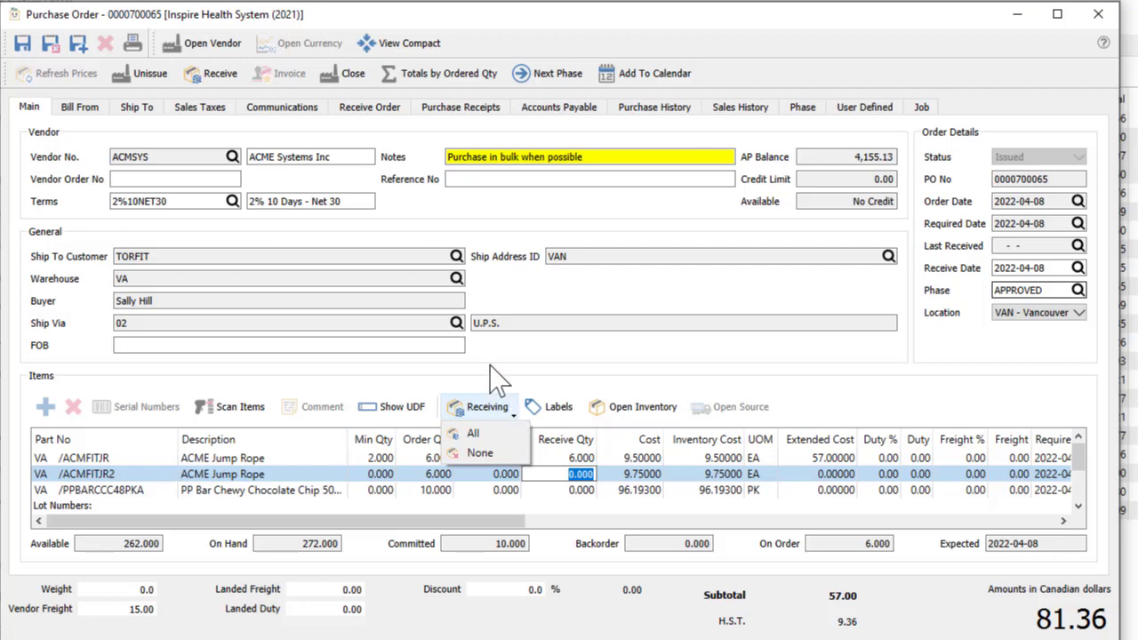
click(404, 129)
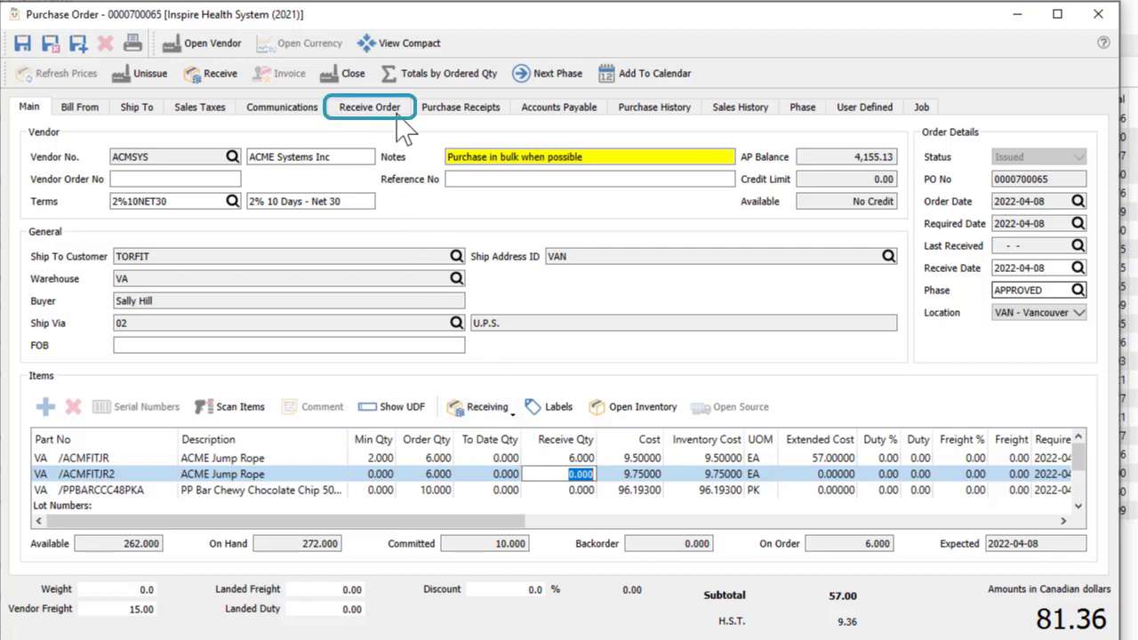
click(395, 113)
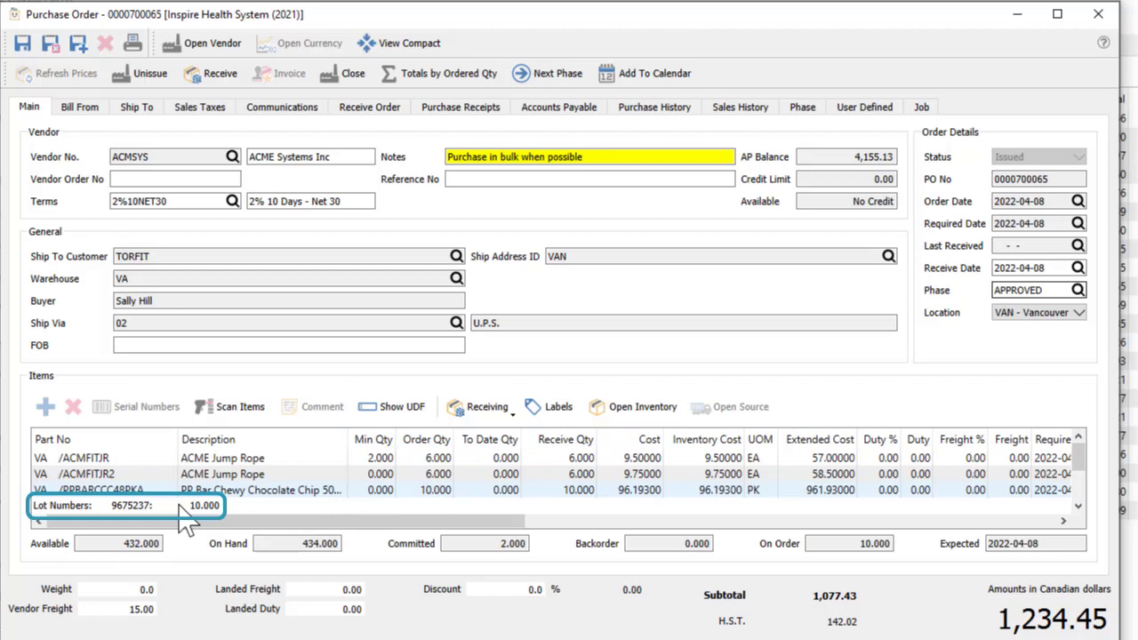
Receive the purchase order, choose to create a vendor invoice, and enter 7725 as the vendor invoice number.
click(214, 77)
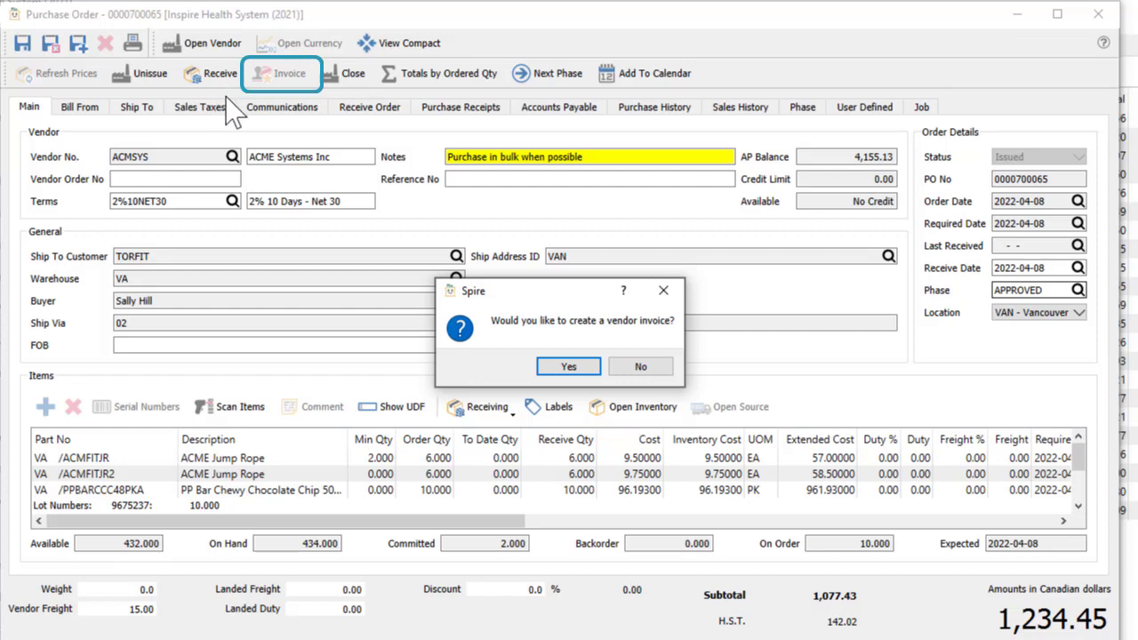
click(552, 364)
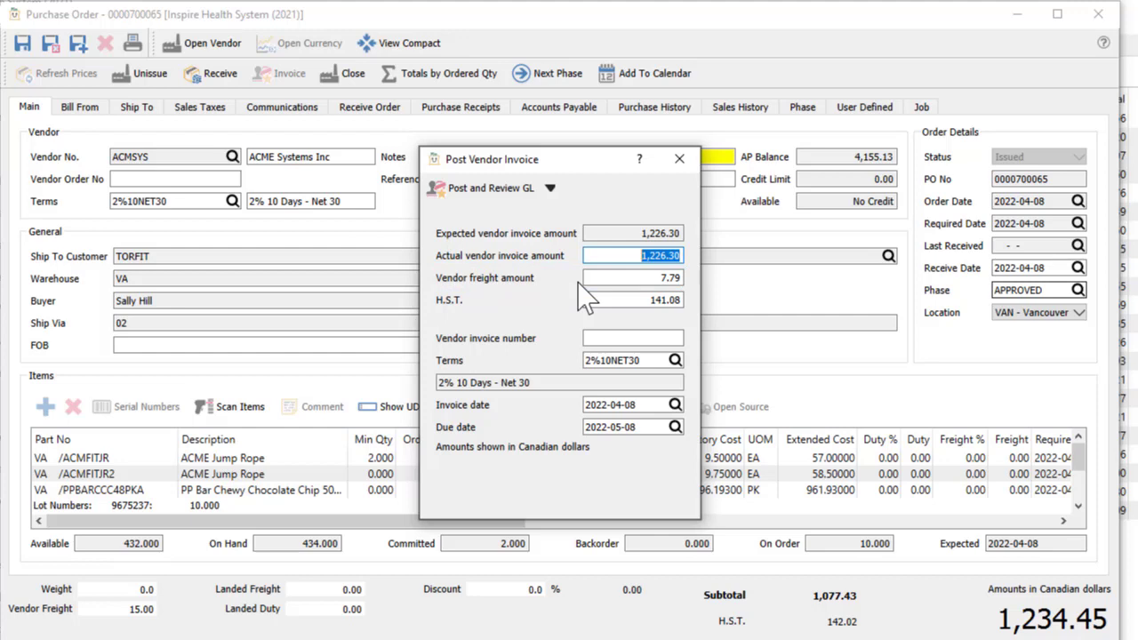
click(612, 336)
text(7725)
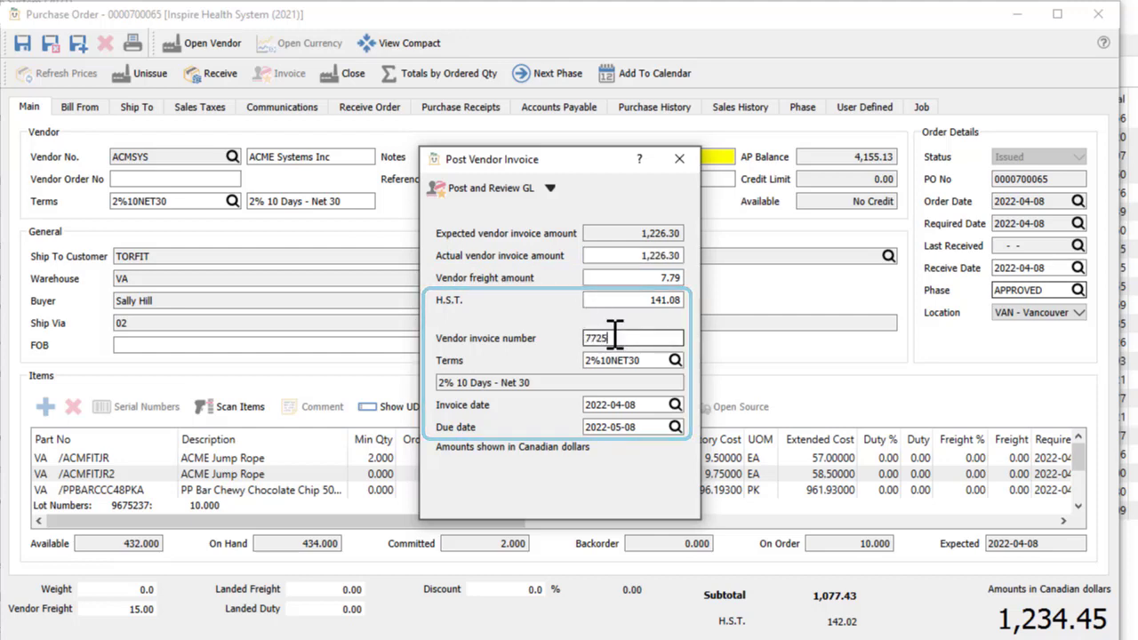
Post the vendor invoice, accept its GL transaction, and skip the receipt reports.
click(515, 192)
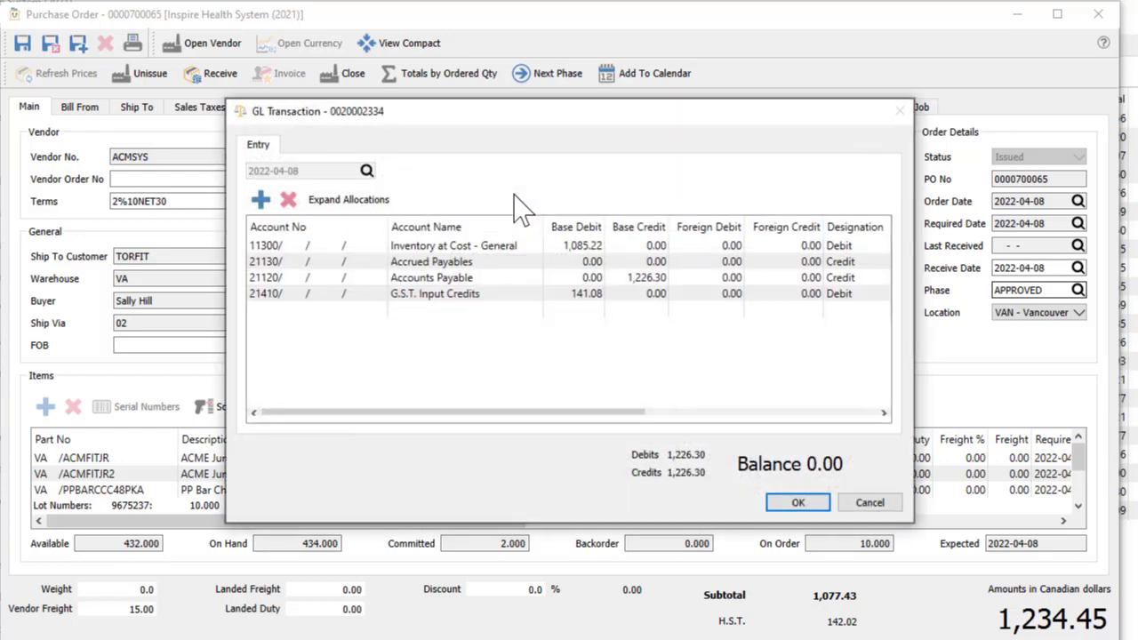
click(797, 502)
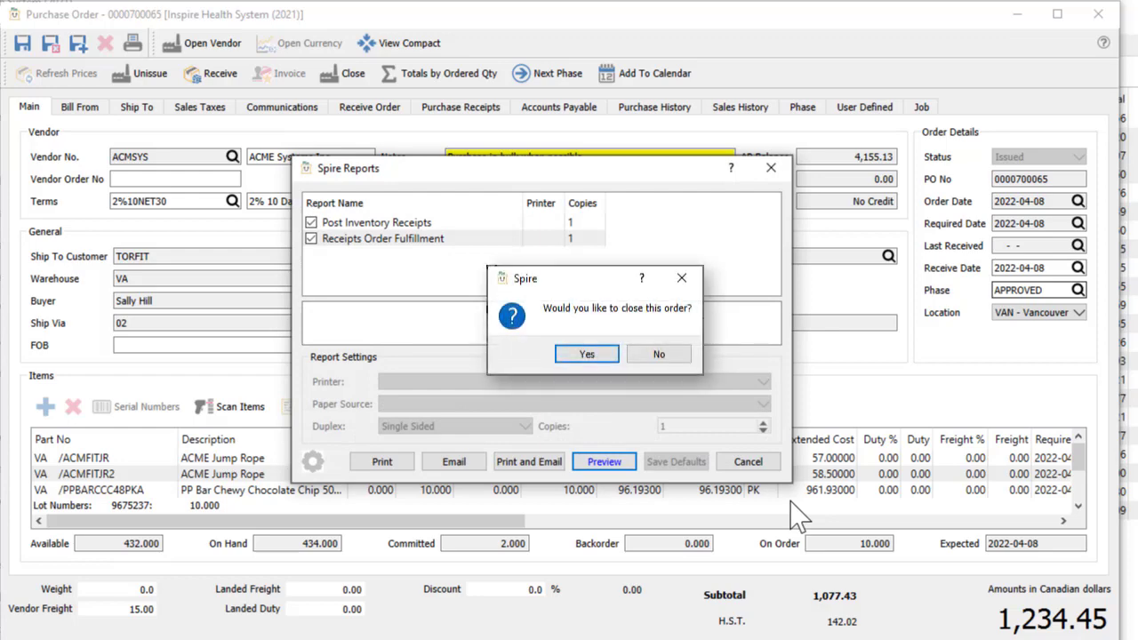
click(748, 461)
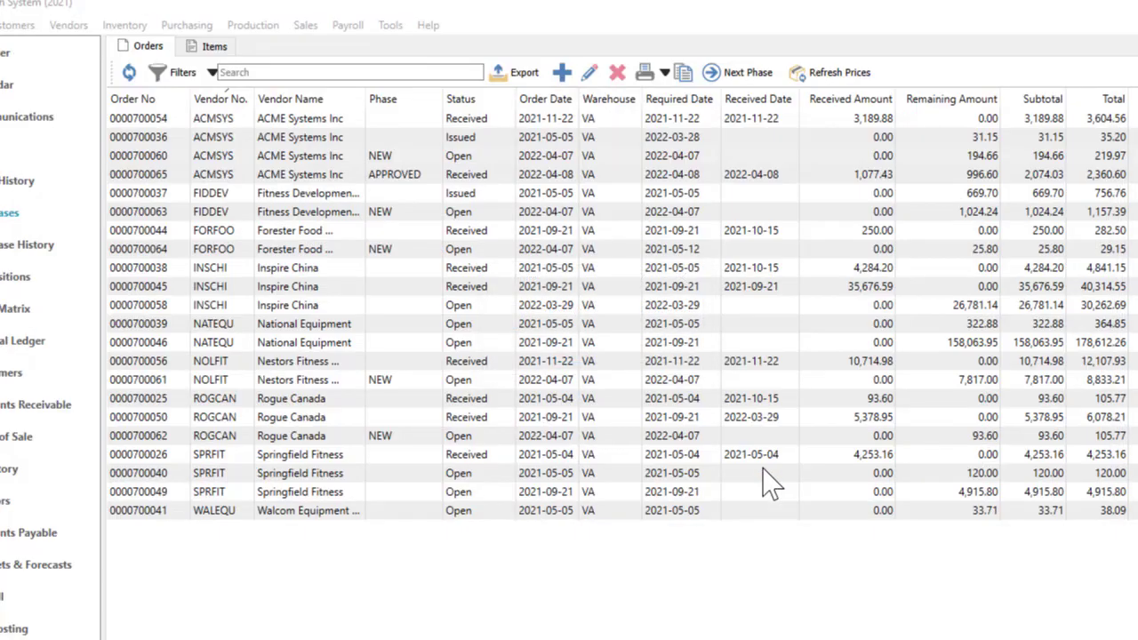